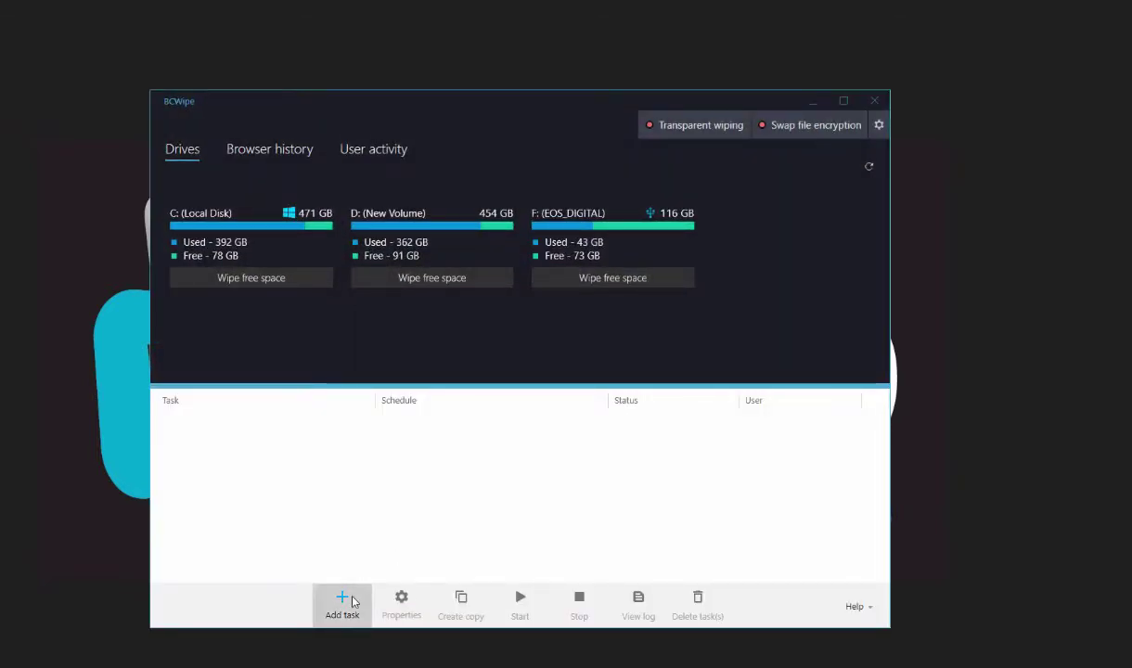
Add a new task, rename it 'Delete with wiping', and enable its Delete with wiping toggle.
left_click(342, 603)
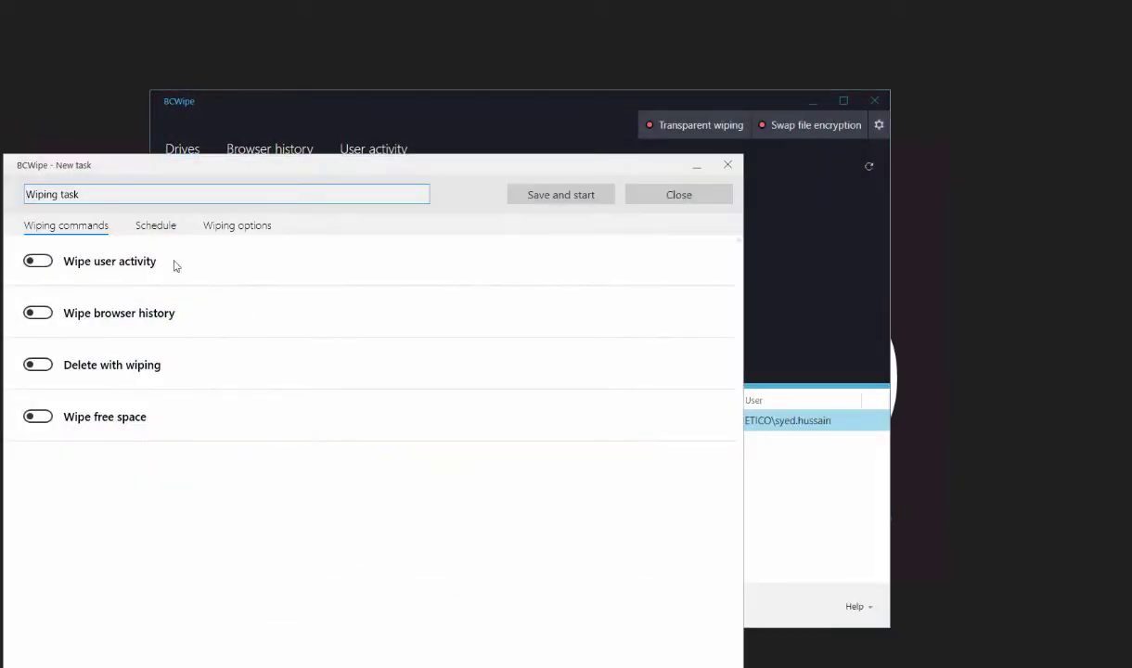
double_click(36, 193)
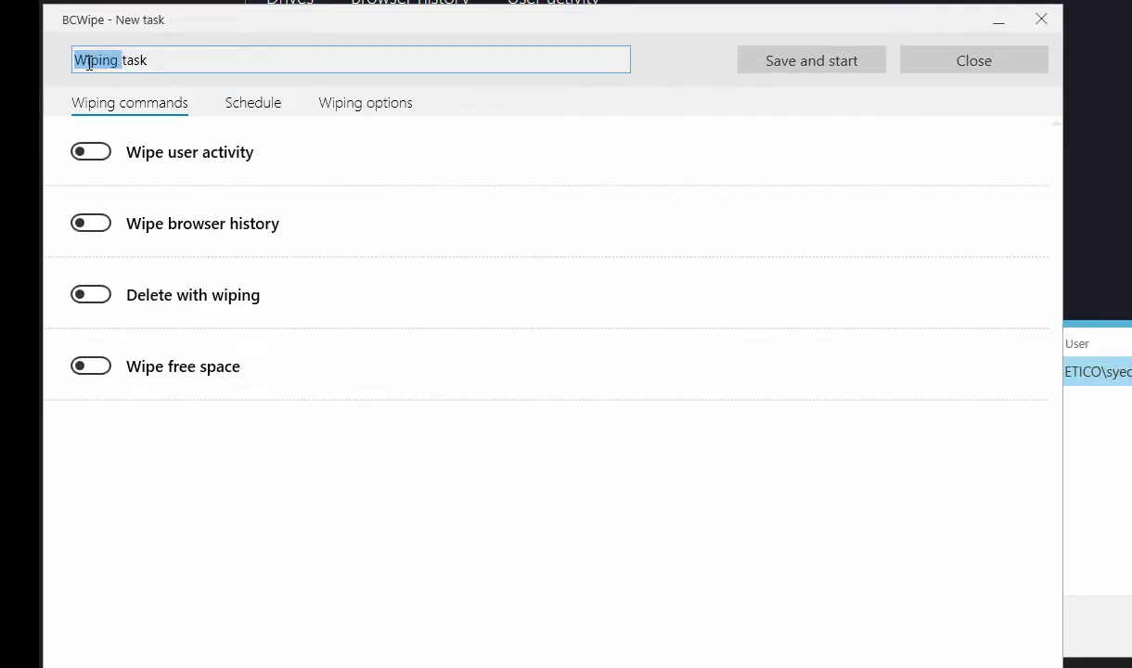
key("Delete")
key("Delete")
key("Delete")
key("Delete")
key("Delete")
key("Delete")
type("Delete with wiping")
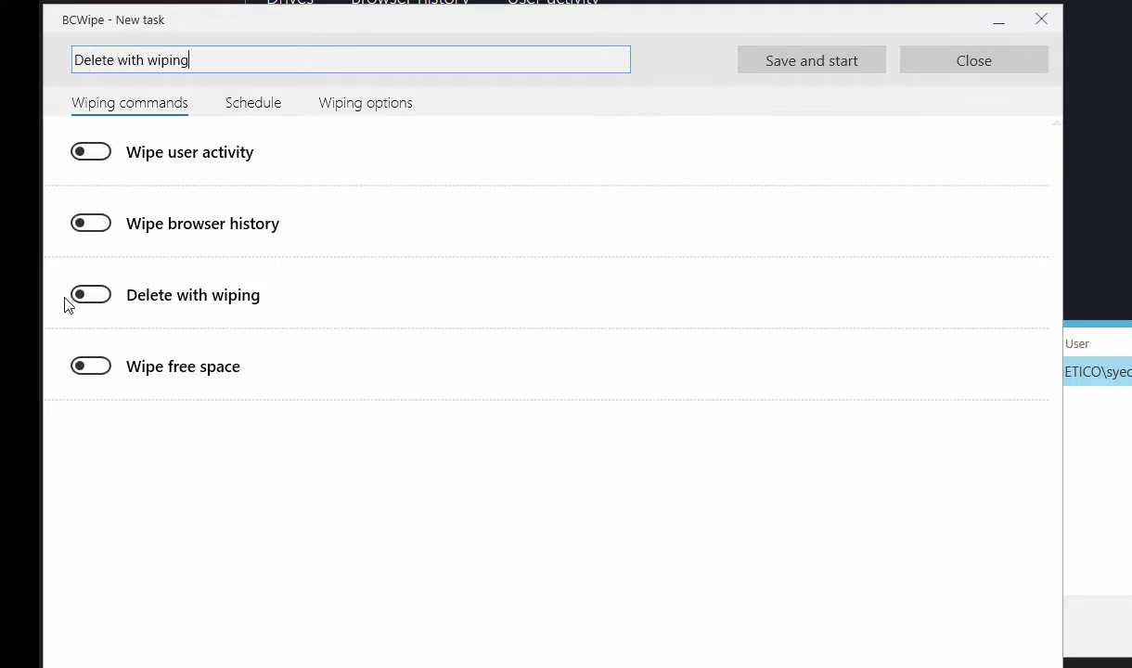
left_click(86, 295)
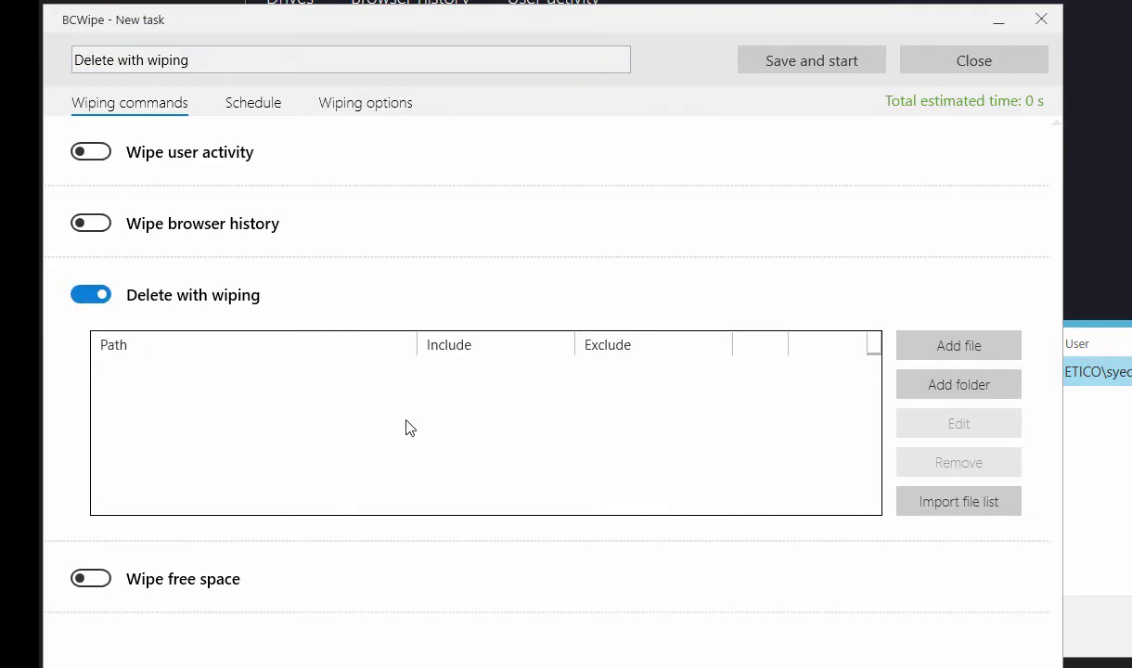
Add New Text Document.txt from the Desktop to the wipe list.
left_click(1010, 358)
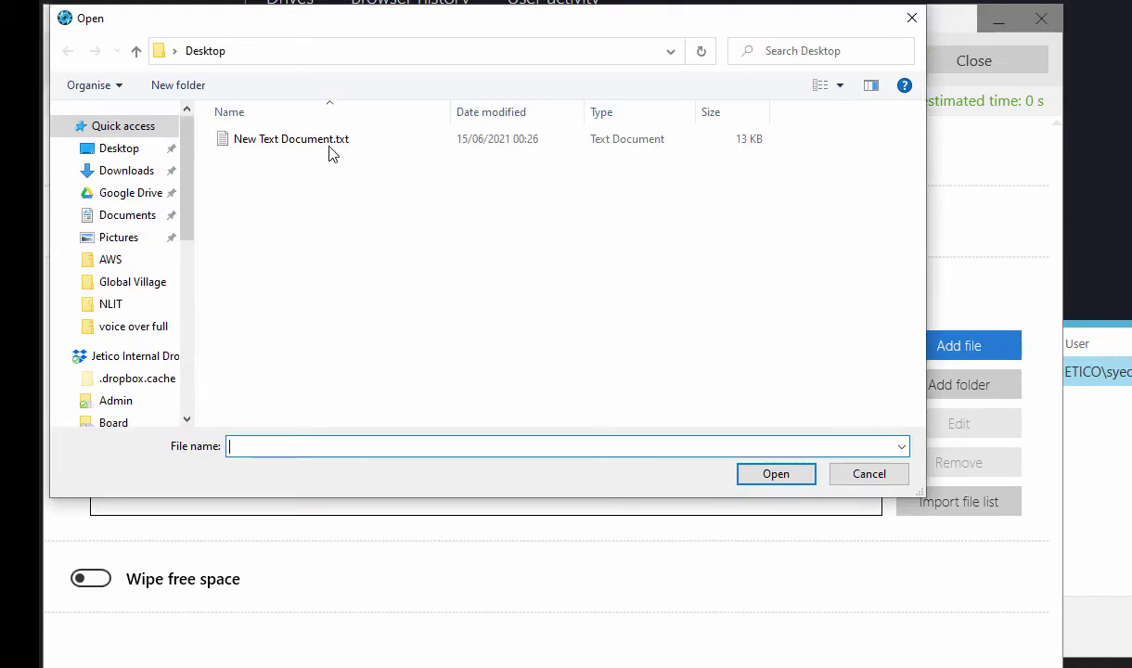
left_click(332, 141)
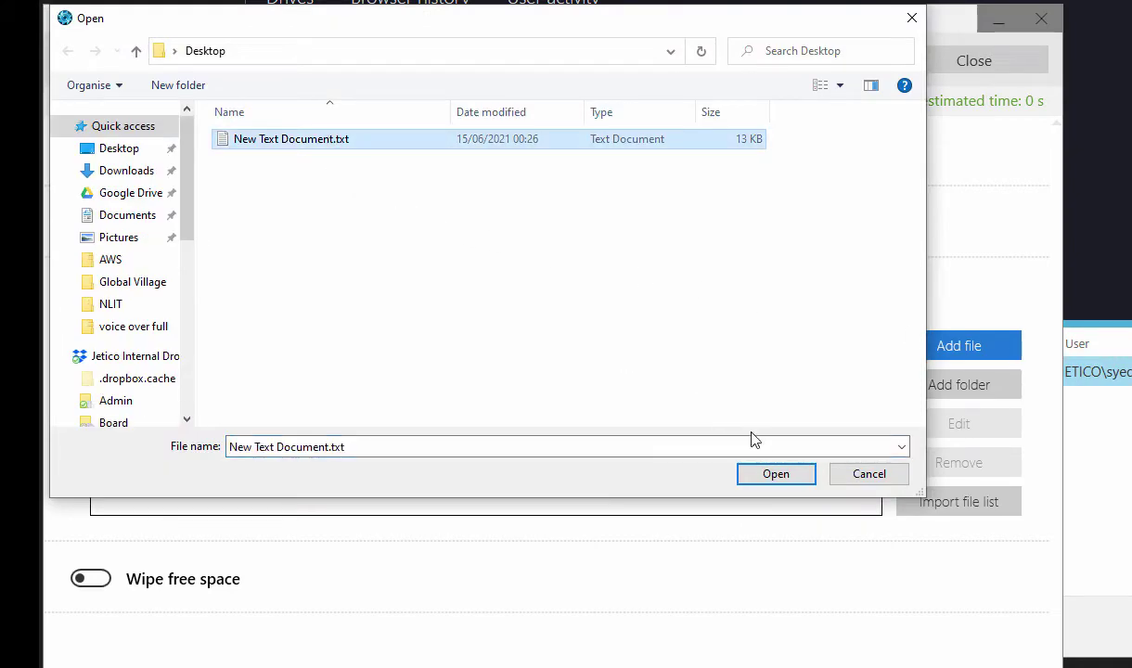
left_click(778, 485)
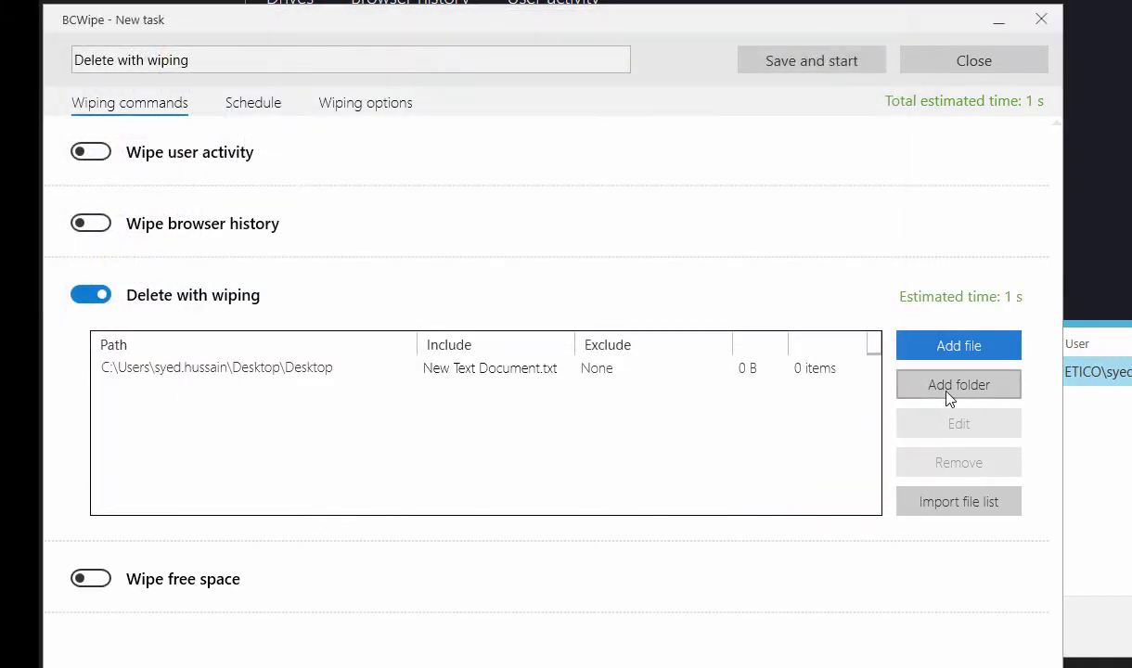
Look at the Add folder and Import file list options, cancelling both without adding anything.
left_click(997, 390)
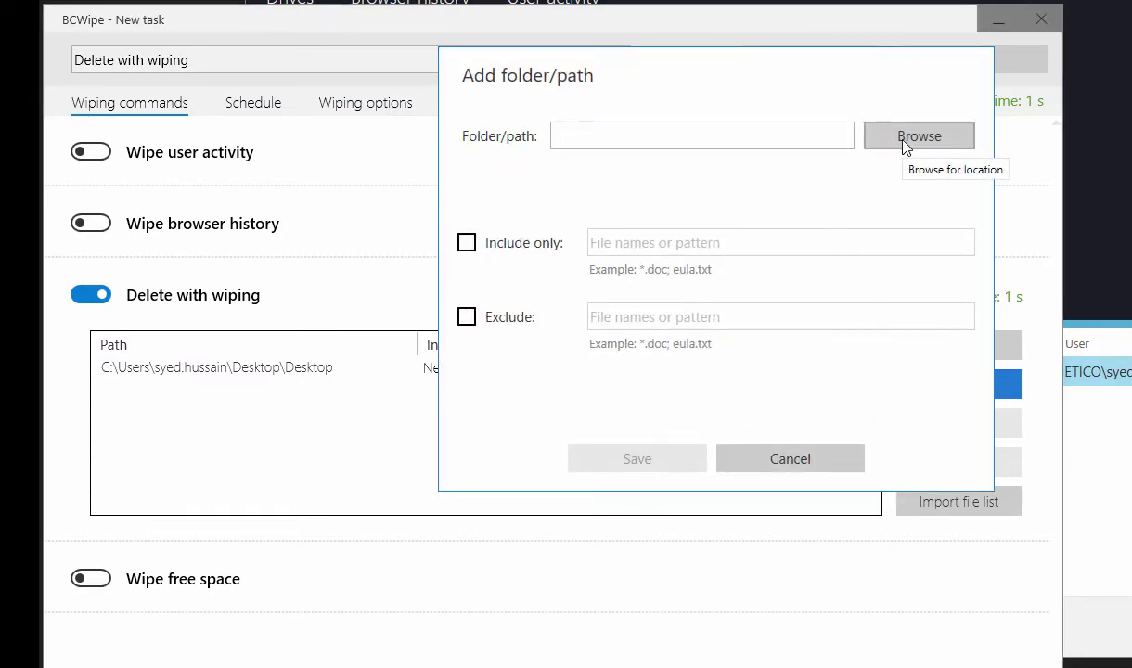
left_click(791, 458)
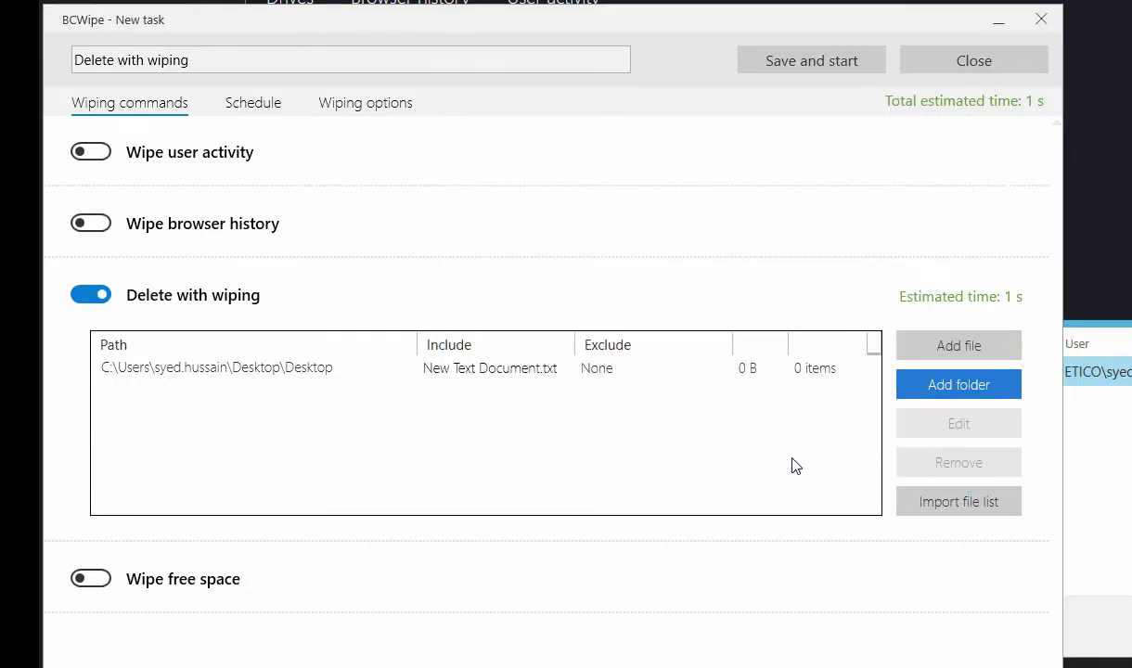
left_click(998, 512)
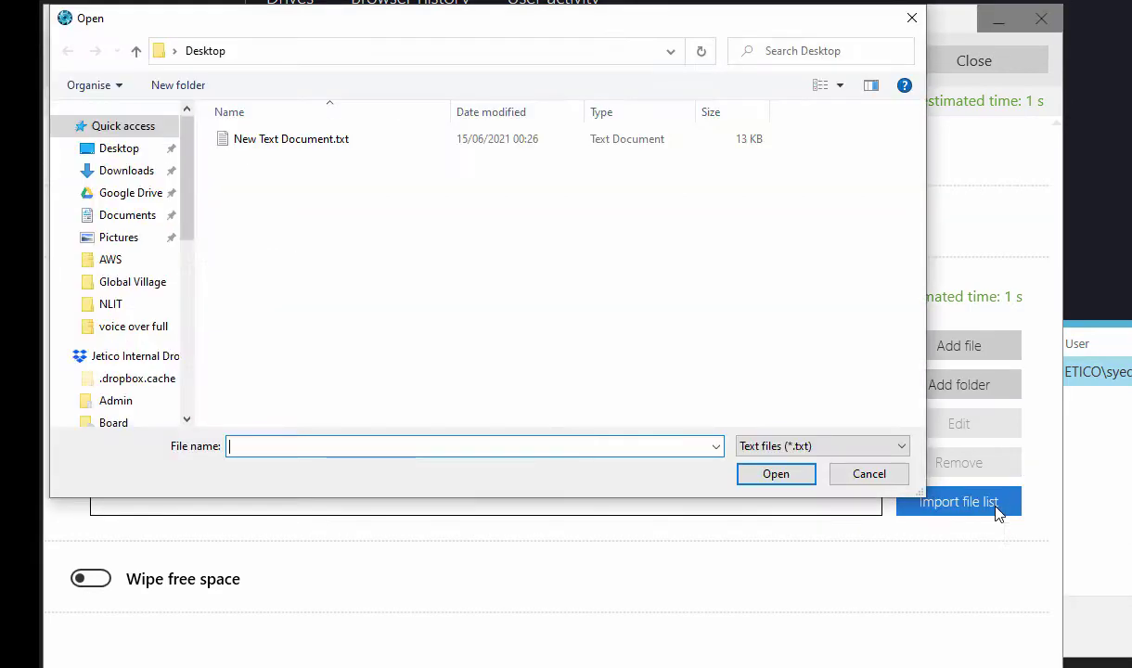
left_click(889, 481)
left_click(889, 480)
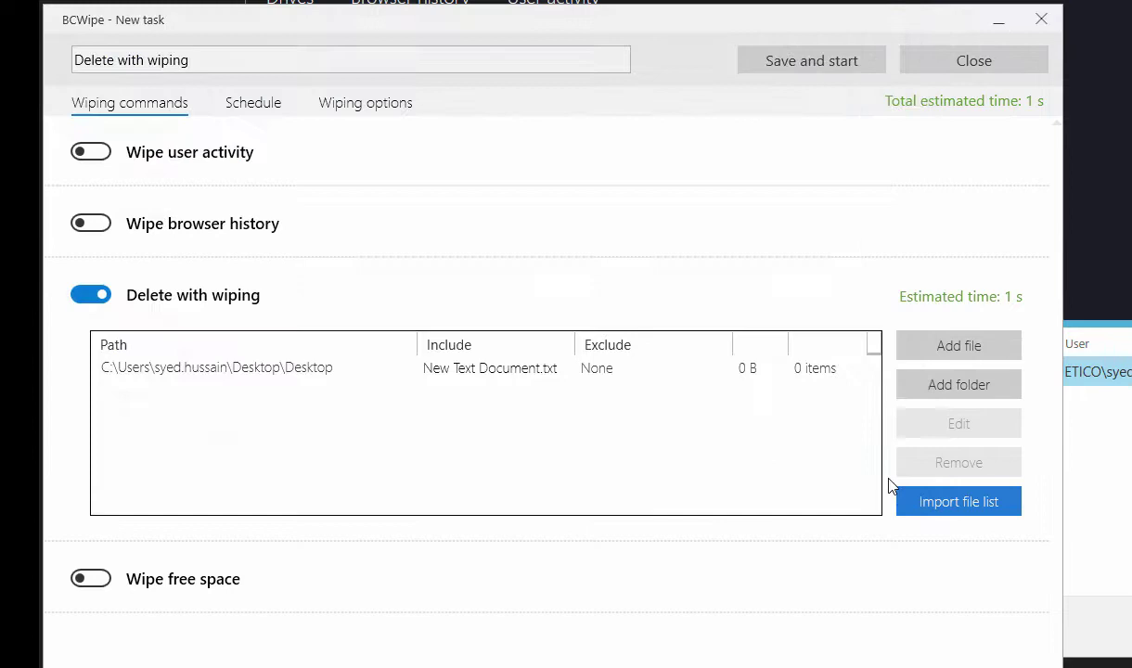
Review the Schedule frequency choices, keeping it on Once with As soon as possible selected.
left_click(253, 103)
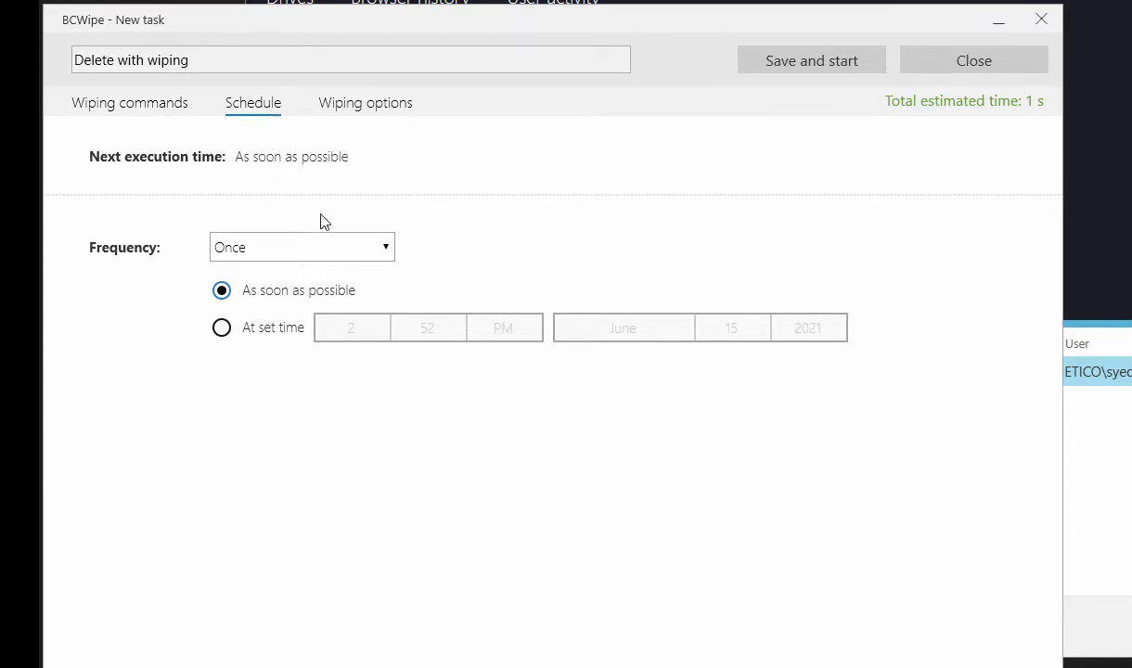
left_click(388, 250)
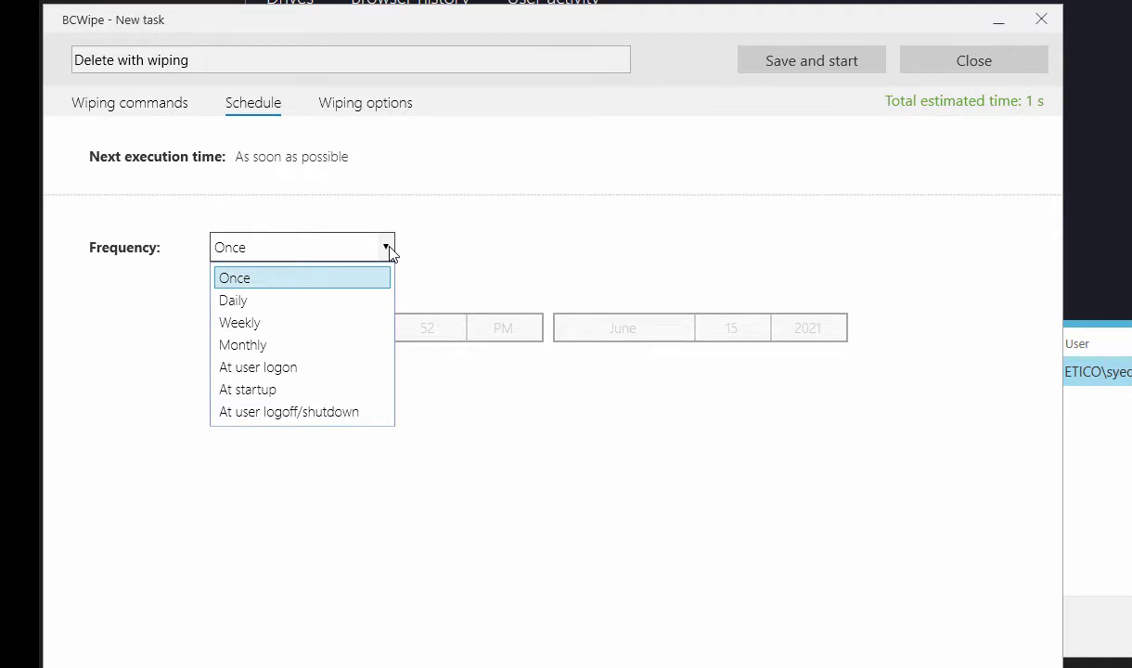
left_click(389, 250)
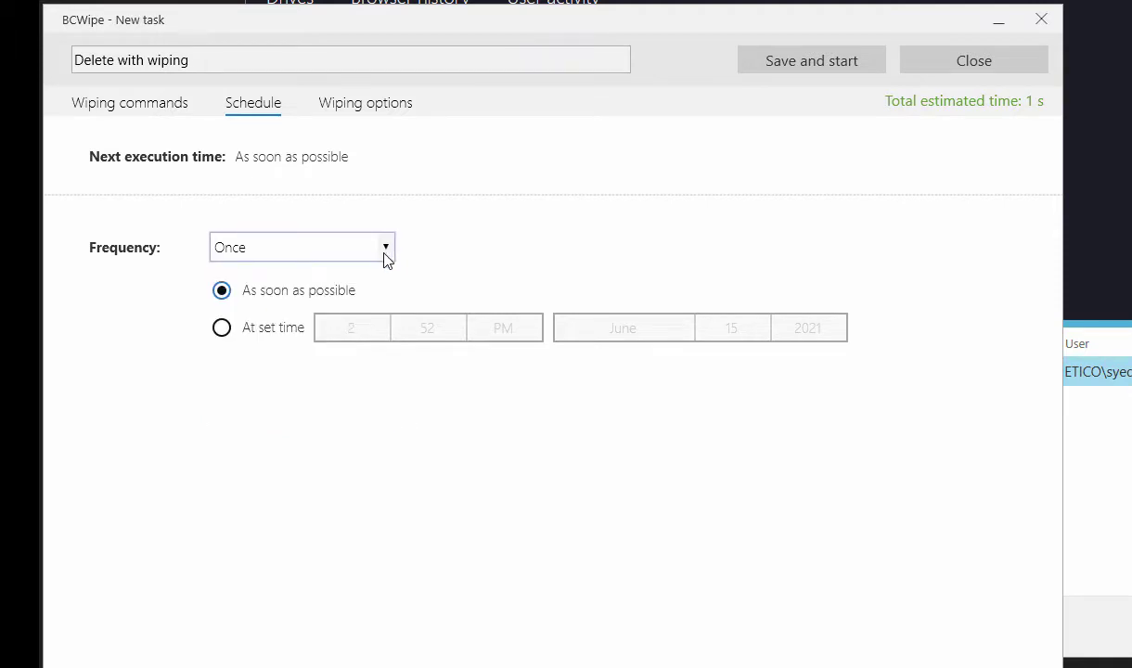
left_click(350, 295)
left_click(351, 263)
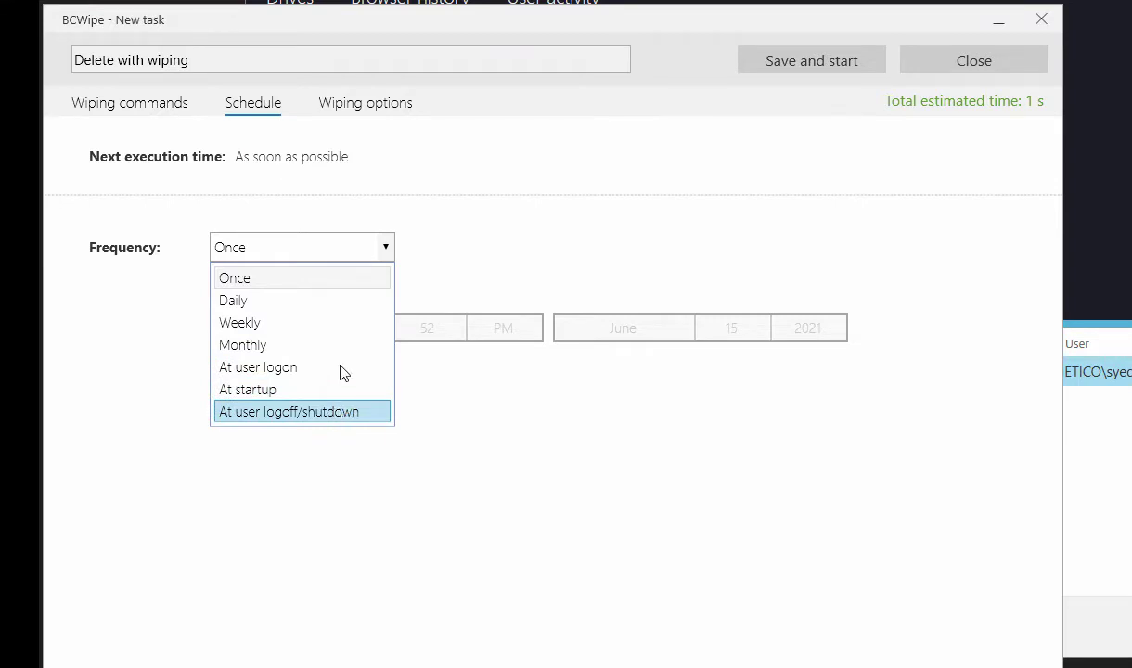
left_click(444, 269)
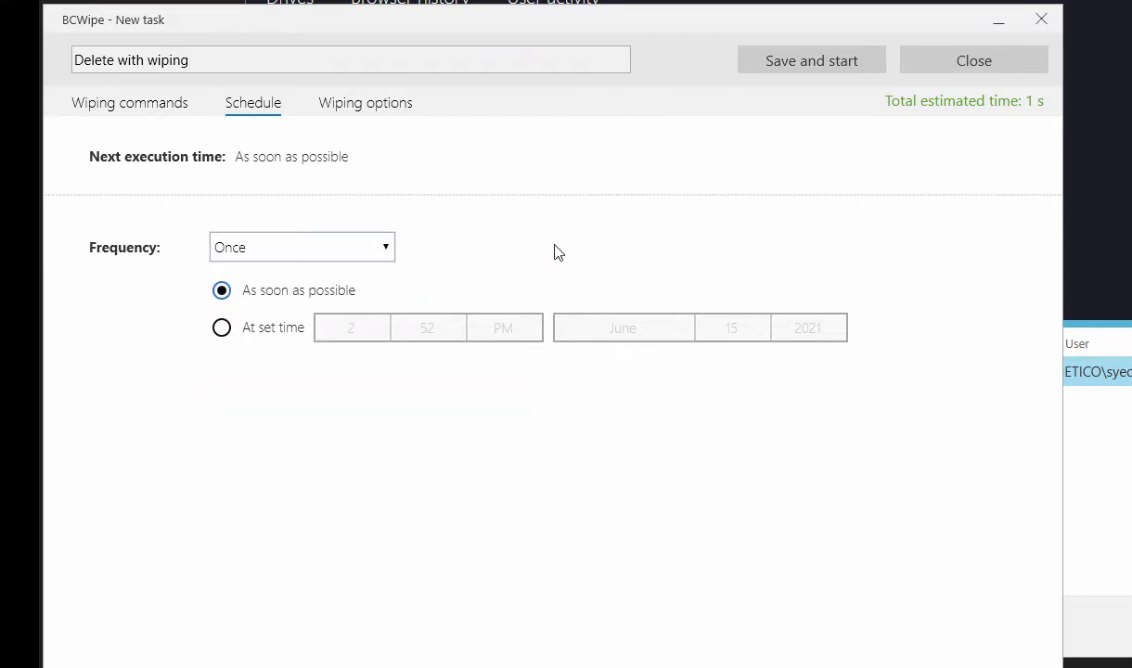
In Wiping options, keep the One random pass scheme and tick MFT records.
left_click(394, 111)
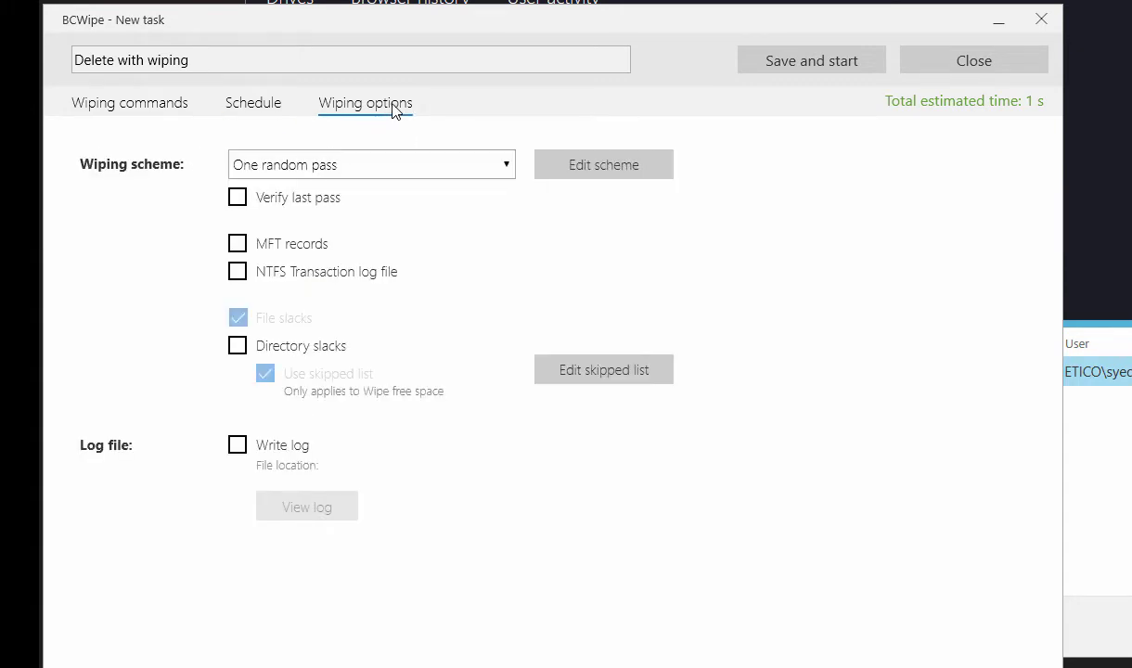
left_click(505, 165)
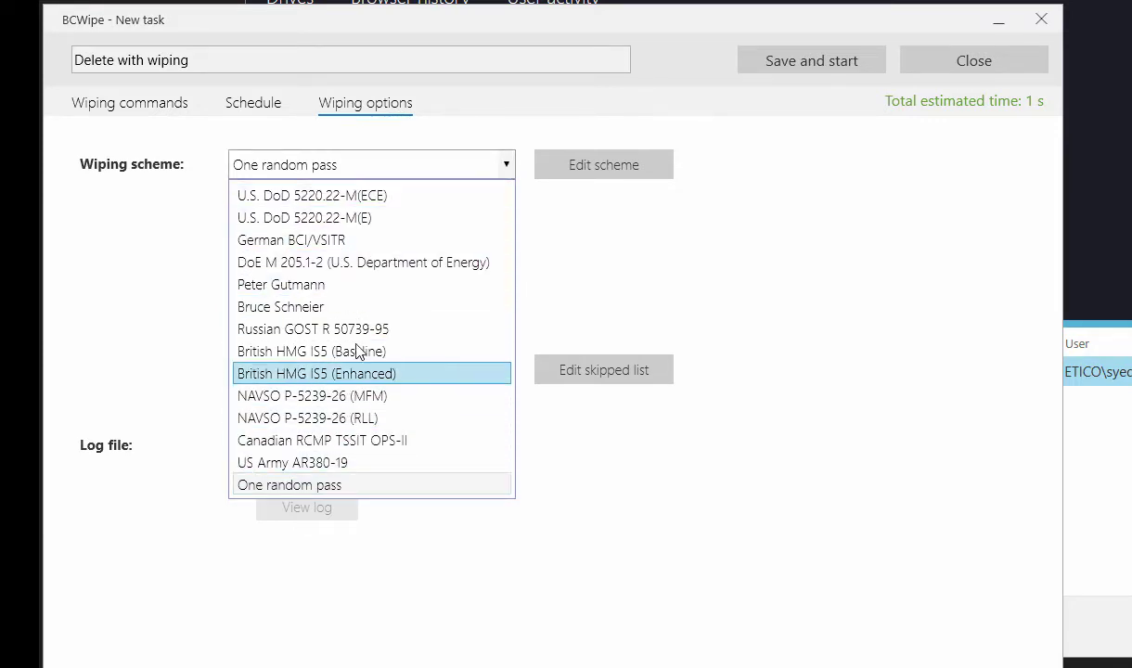
left_click(415, 168)
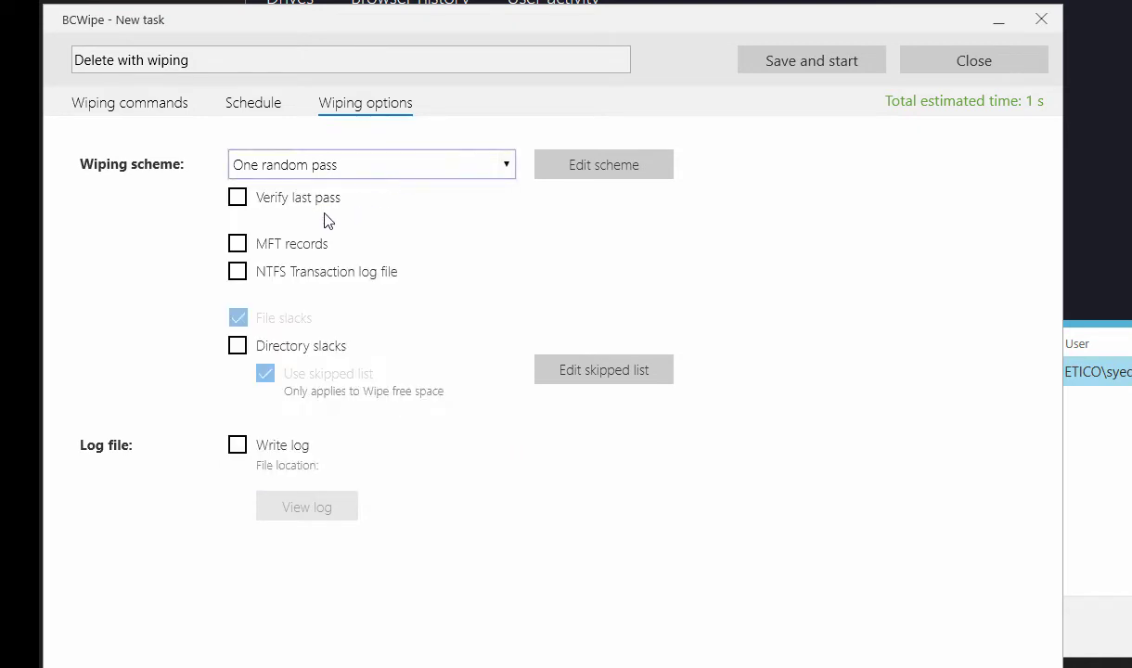
left_click(239, 245)
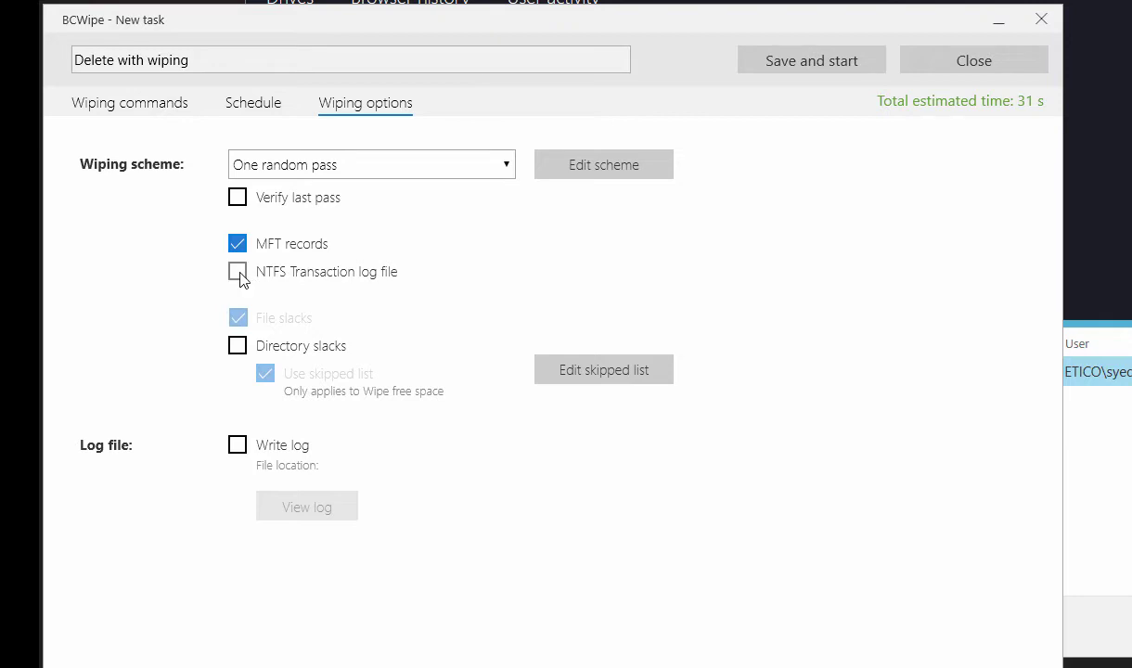
Tick NTFS Transaction log file and Directory slacks, untick Use skipped list, and tick Write log.
left_click(240, 279)
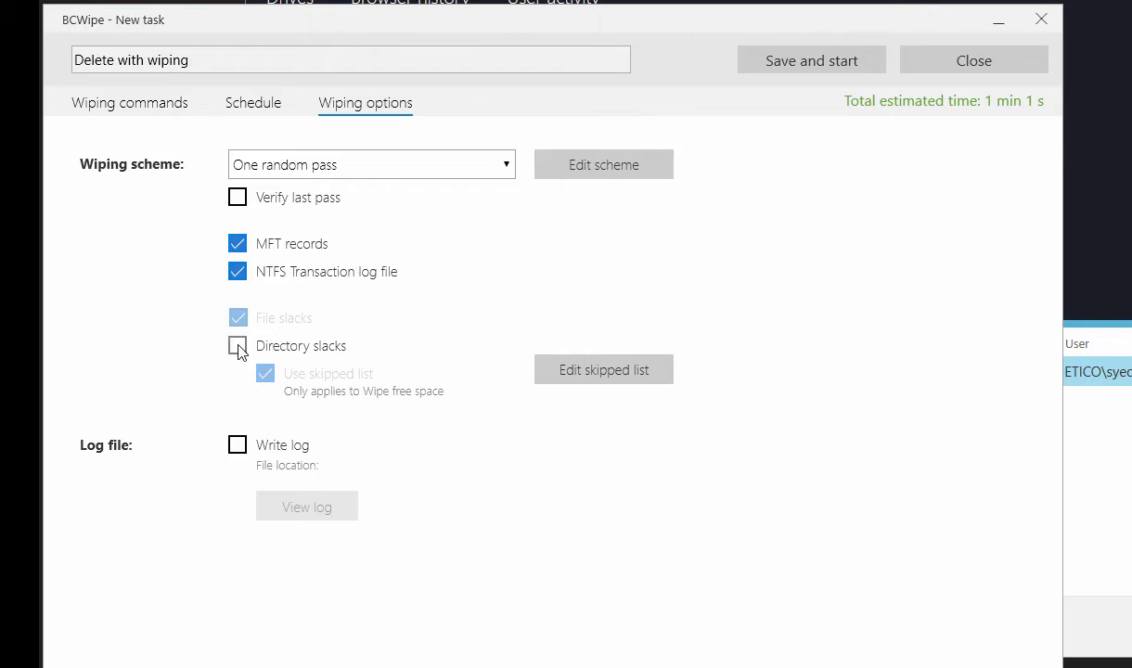
left_click(238, 347)
left_click(264, 373)
left_click(238, 446)
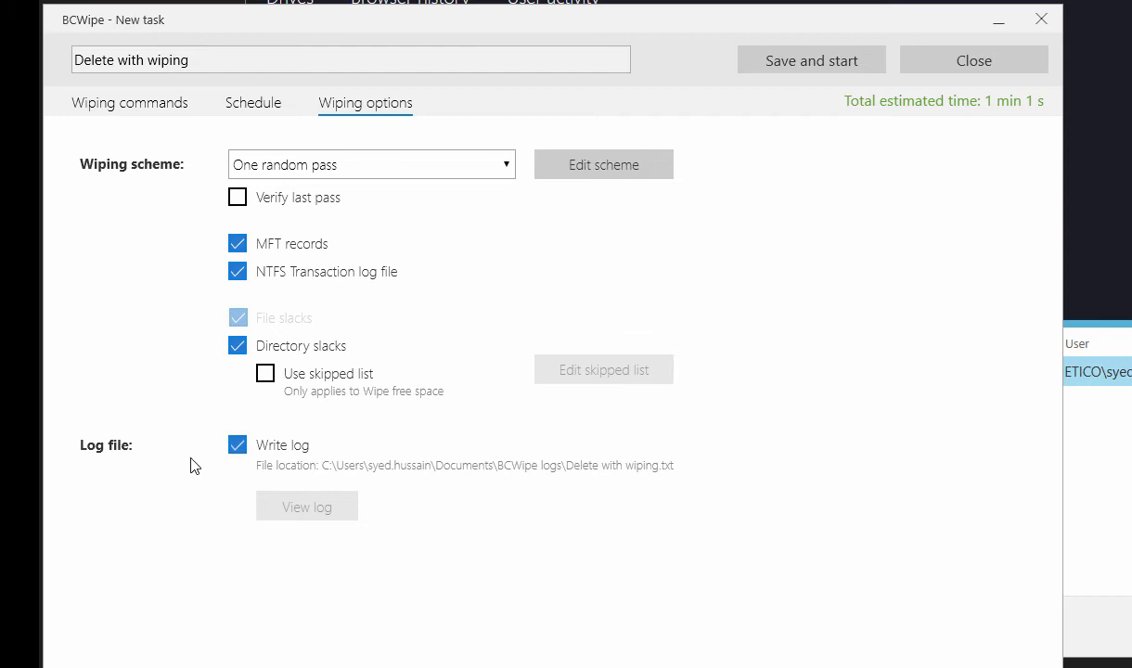
key("alt")
Save and start the task, dismissing the SSD drive detected notice.
left_click(866, 66)
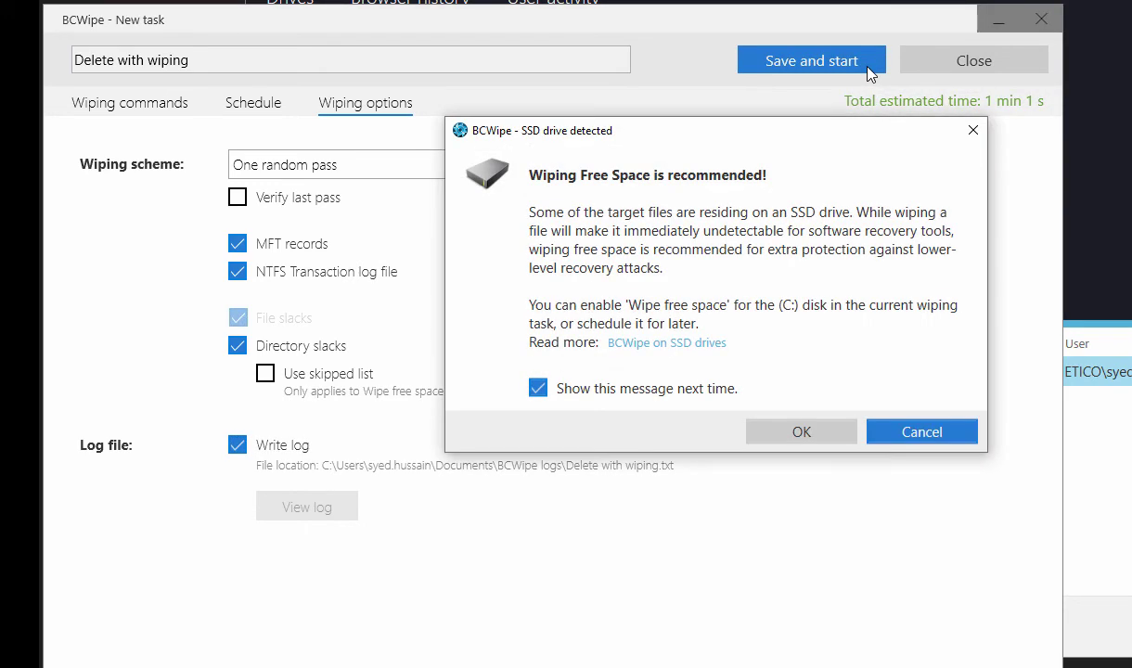
left_click(840, 439)
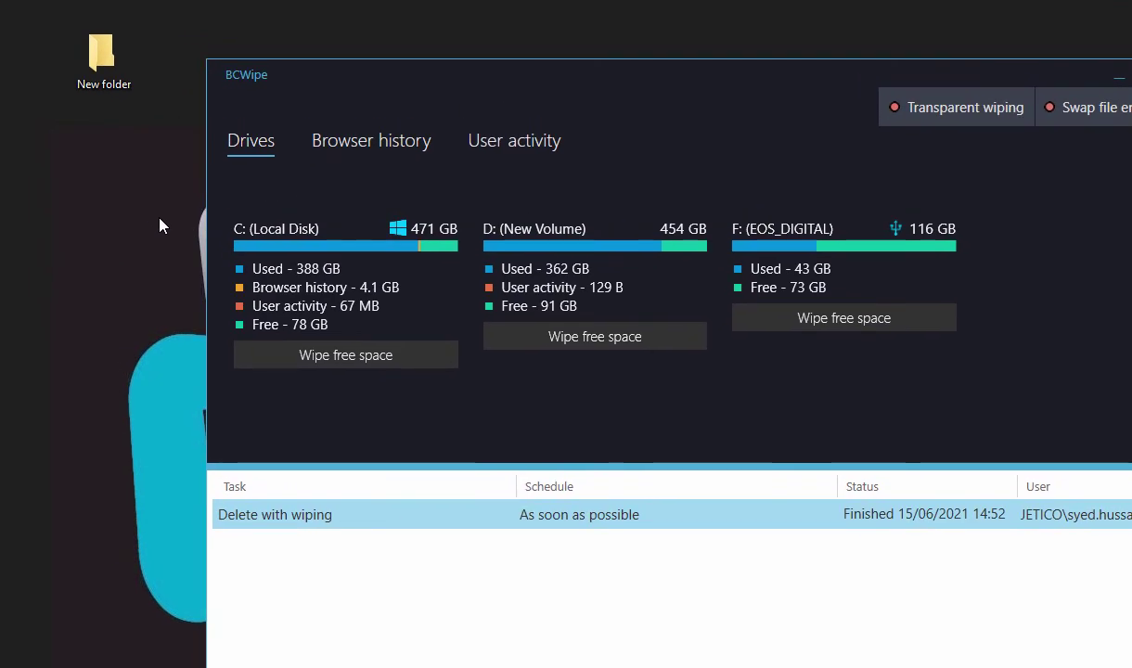
Wipe the desktop New folder via right-click Delete with wiping, confirming the admin, wipe and SSD prompts.
right_click(98, 51)
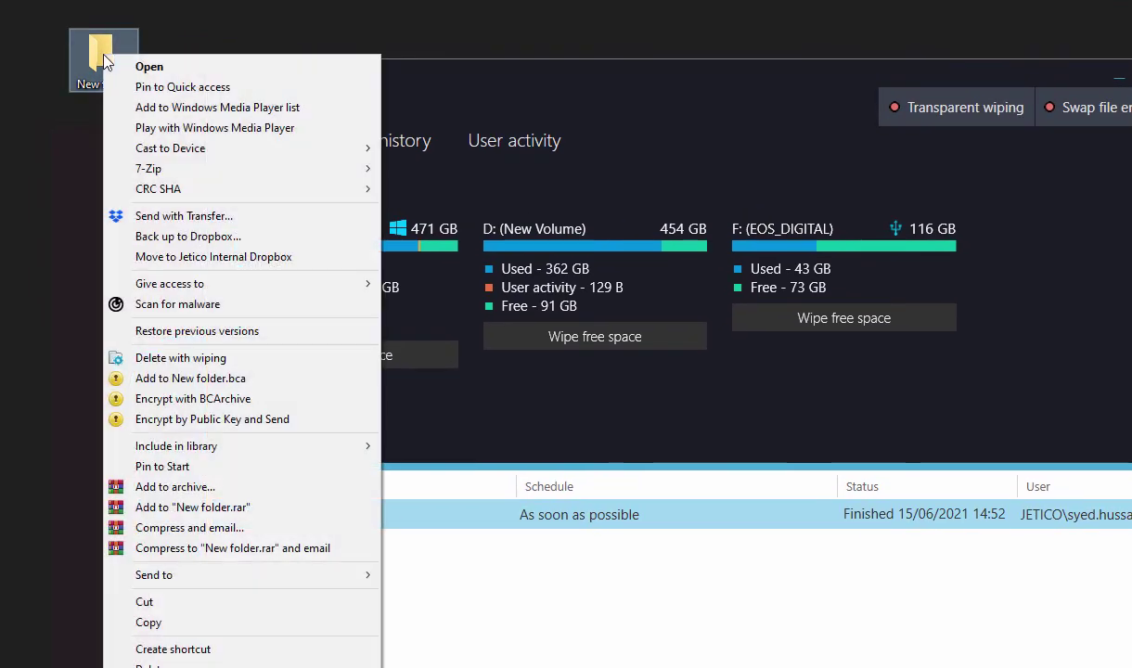
left_click(316, 358)
left_click(315, 358)
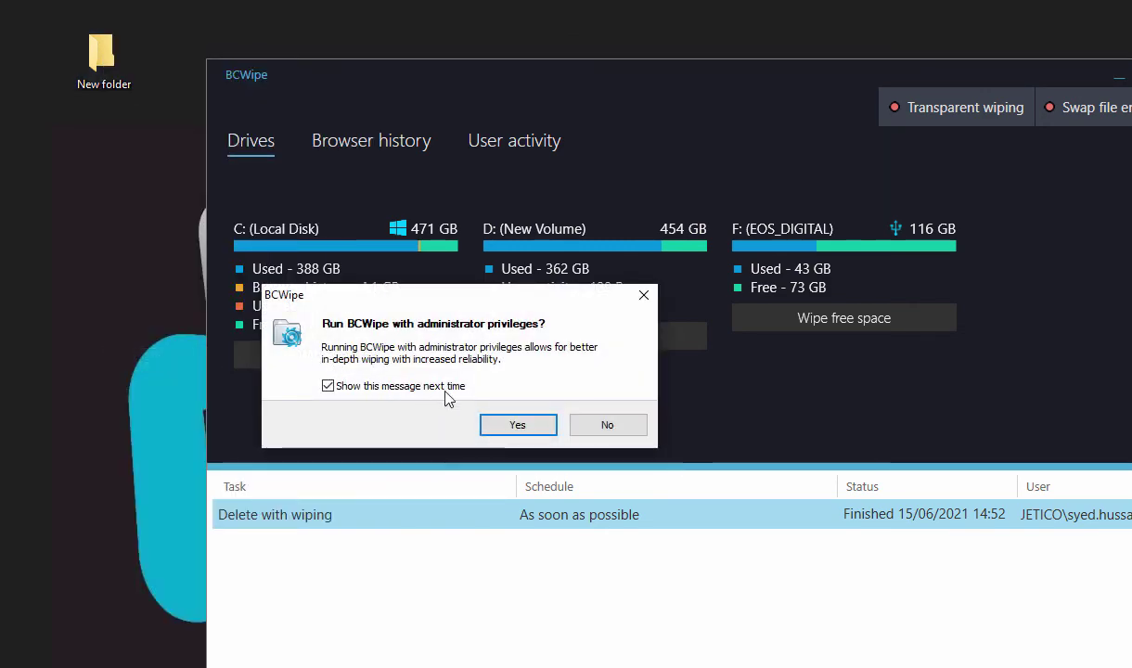
left_click(527, 429)
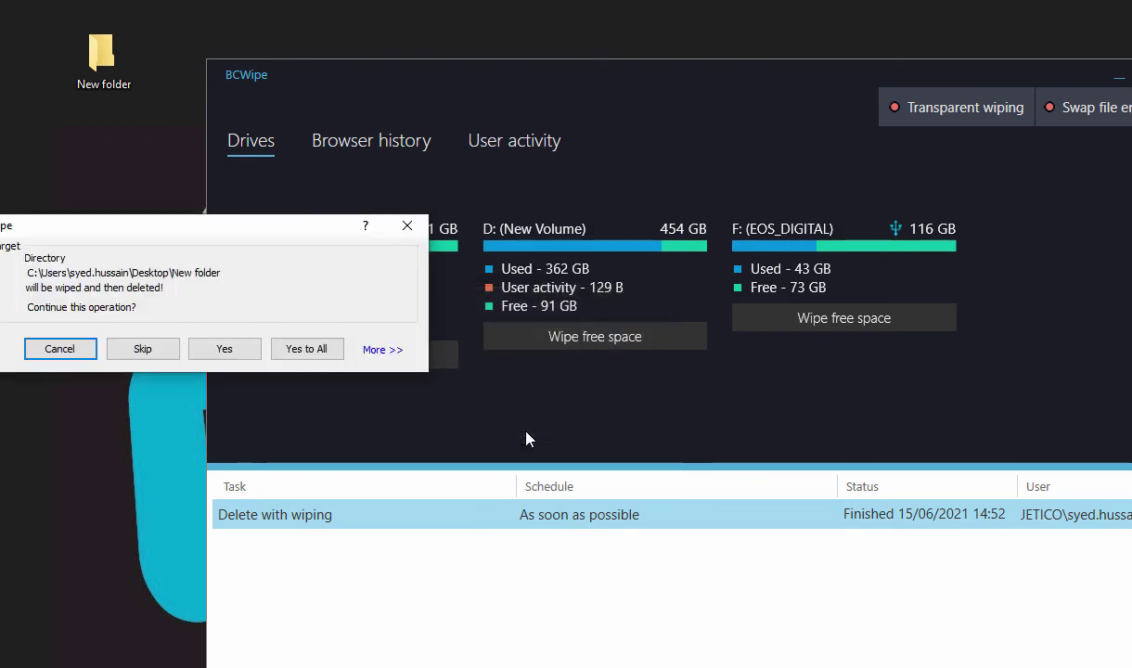
left_click_drag(323, 227, 516, 258)
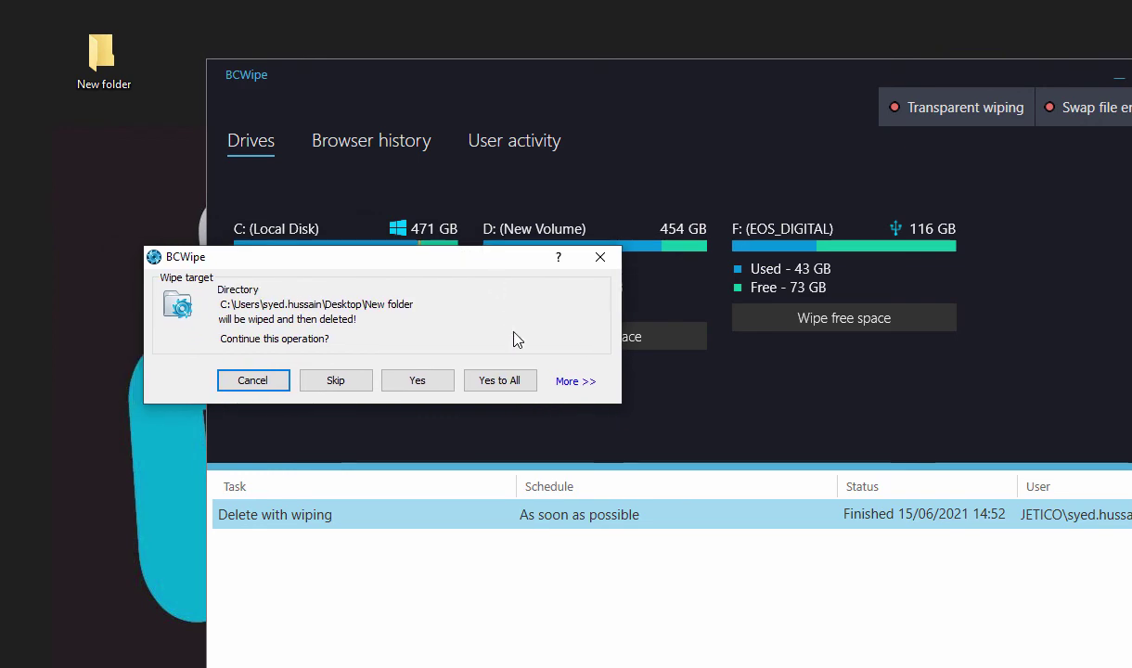
left_click(522, 388)
left_click(821, 568)
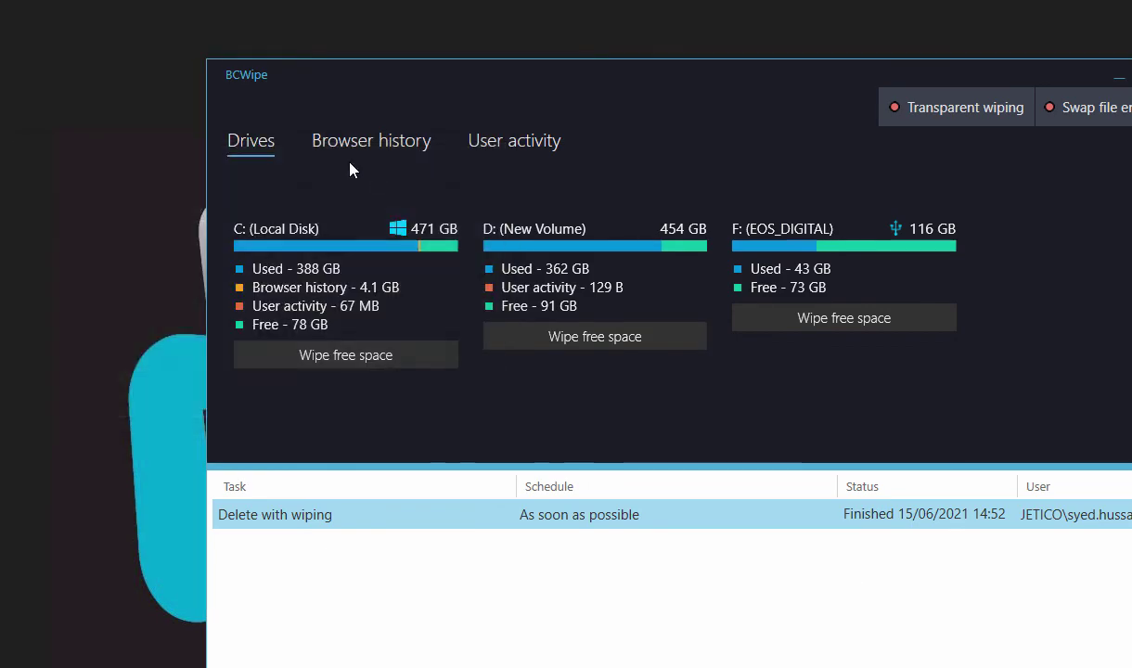